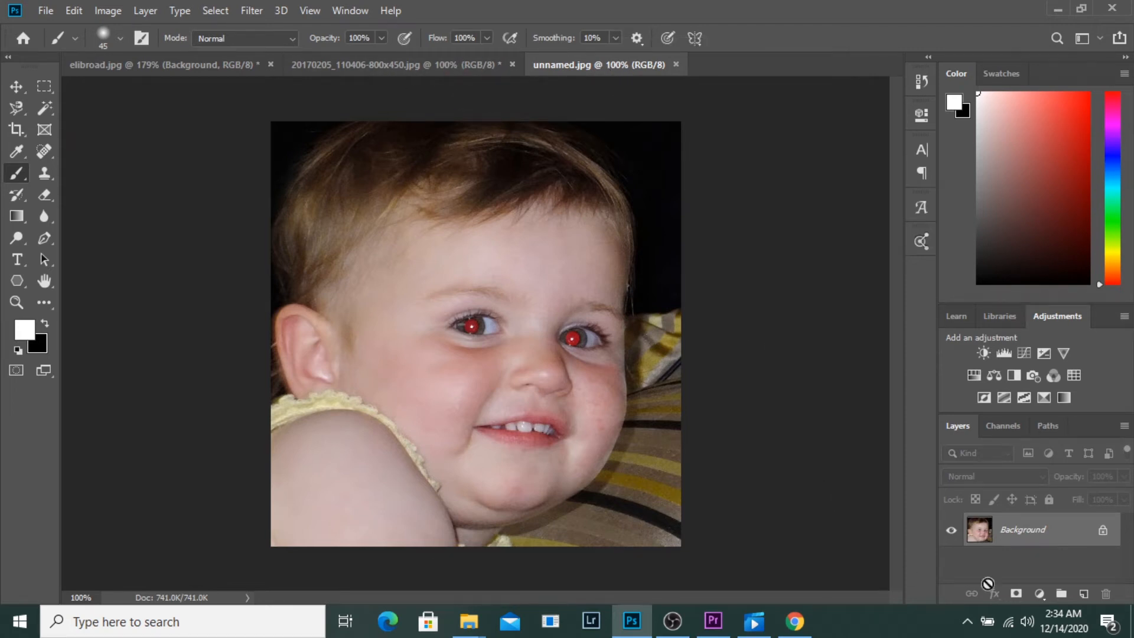
Add a Black & White adjustment layer above the baby photo and set its blend mode to Luminosity
{"action": "key", "text": "v"}
{"action": "key", "text": "ctrl+plus"}
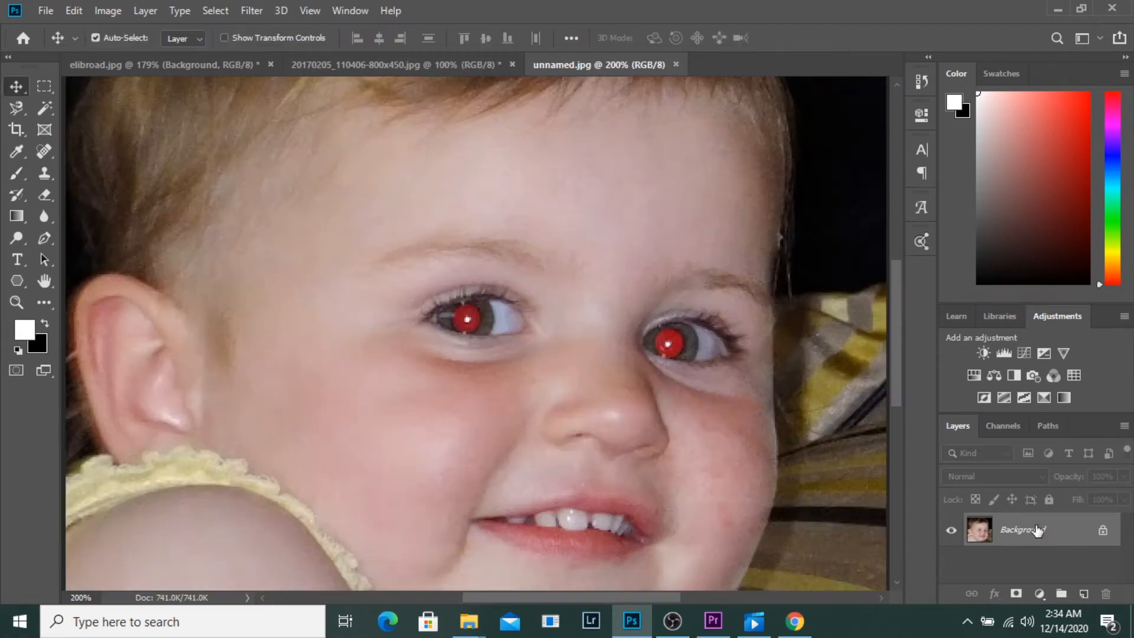
{"action": "left_click", "coordinate": [1015, 377]}
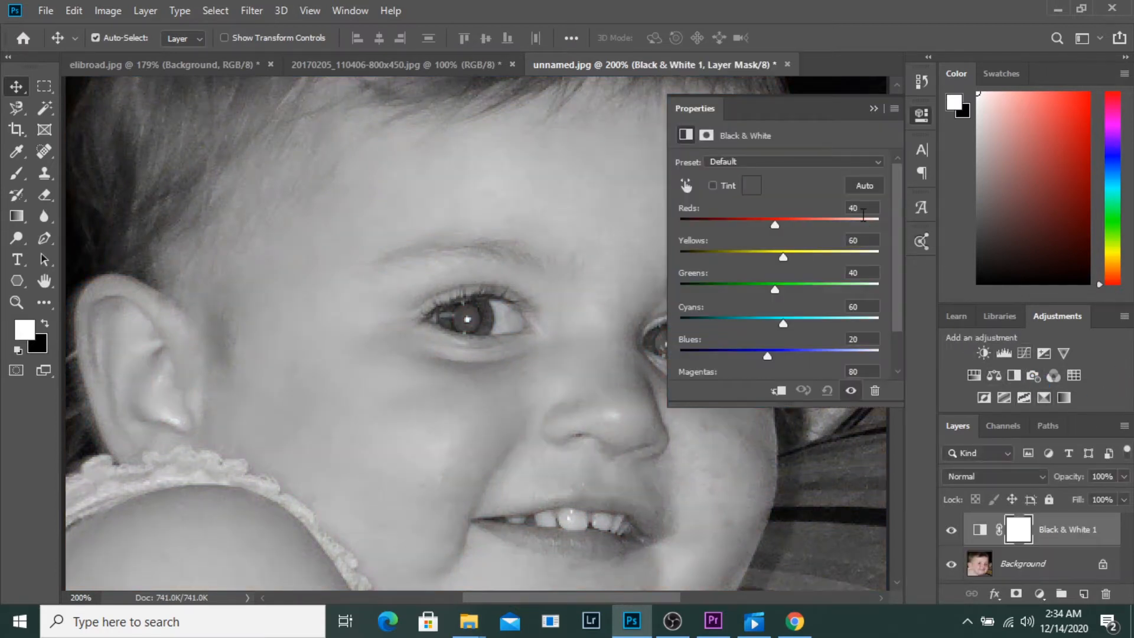
{"action": "left_click", "coordinate": [873, 108]}
{"action": "key", "text": "ctrl+1"}
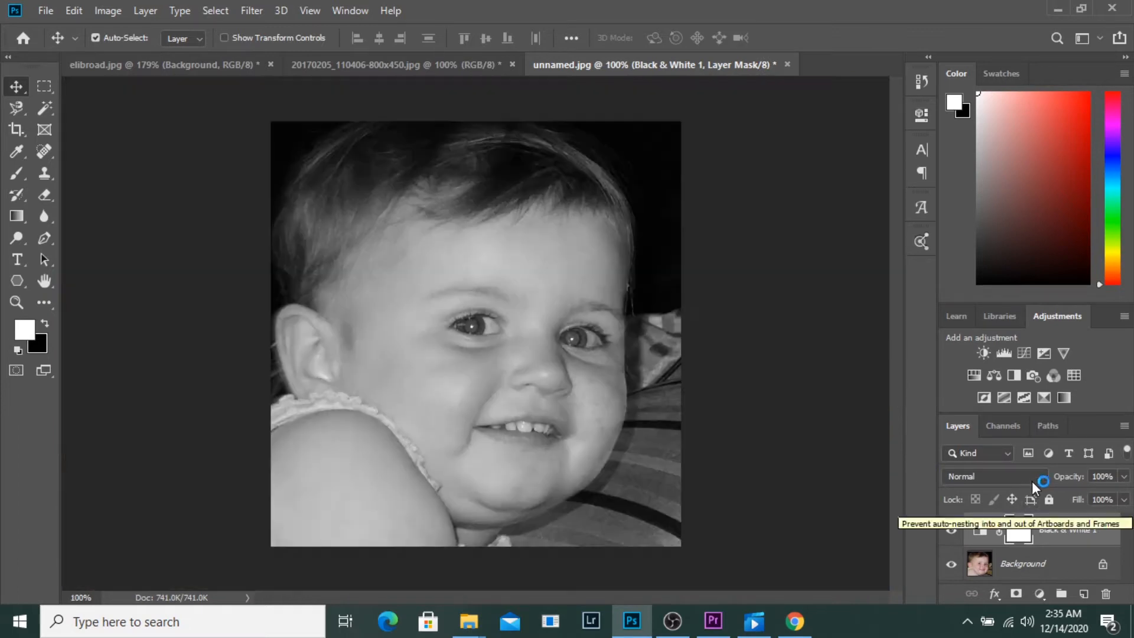
{"action": "left_click", "coordinate": [1032, 480]}
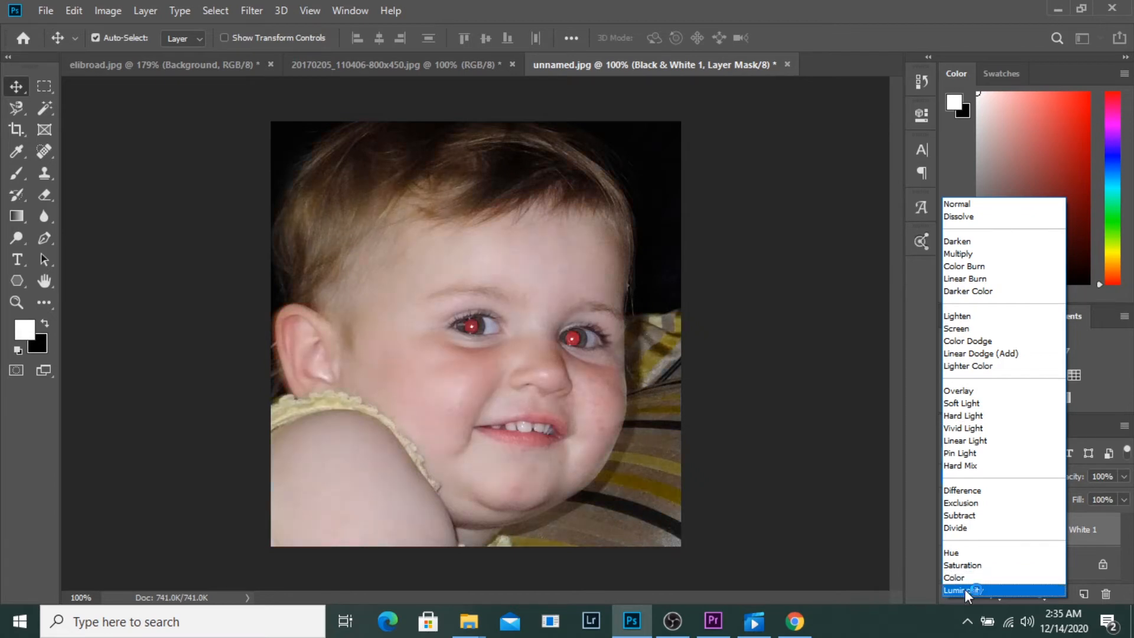
{"action": "left_click", "coordinate": [965, 588]}
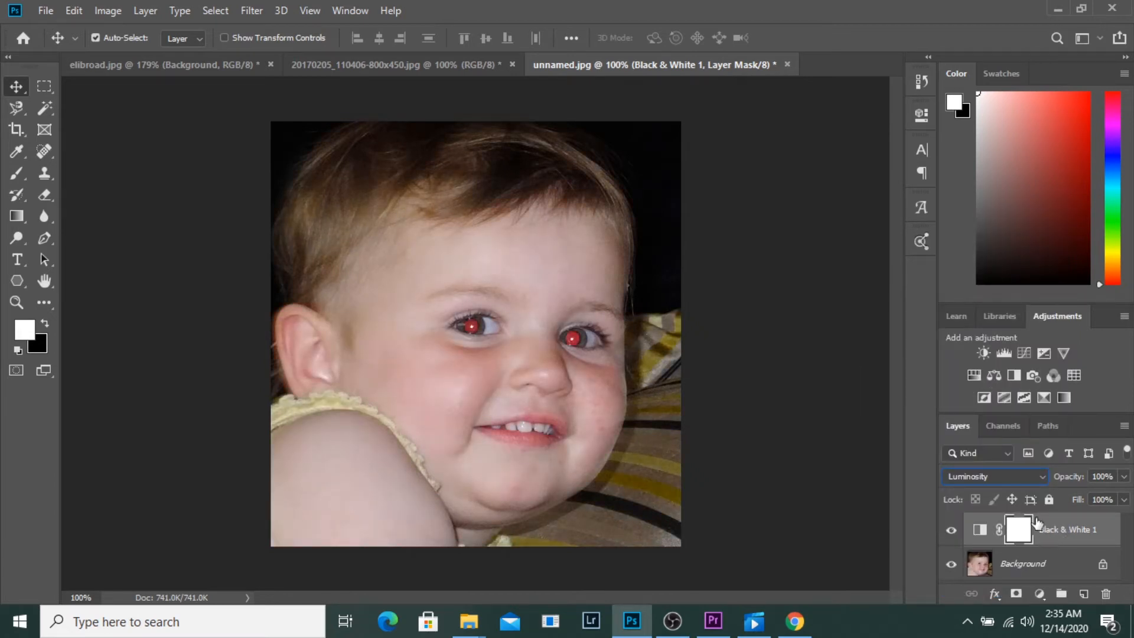
{"action": "left_click", "coordinate": [996, 476]}
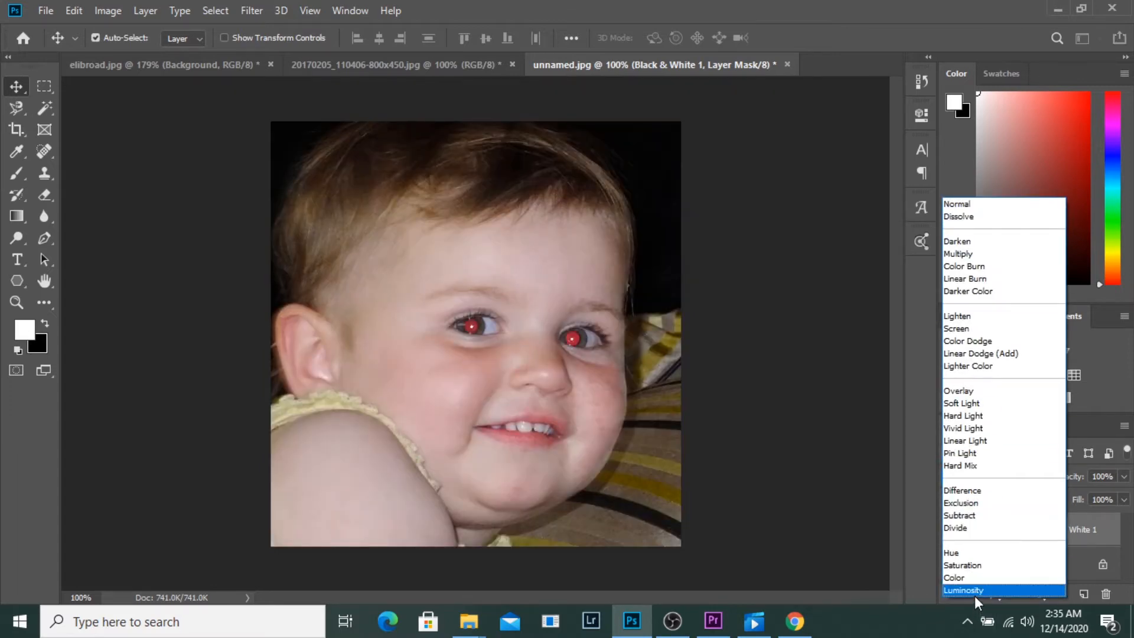
{"action": "left_click", "coordinate": [975, 590]}
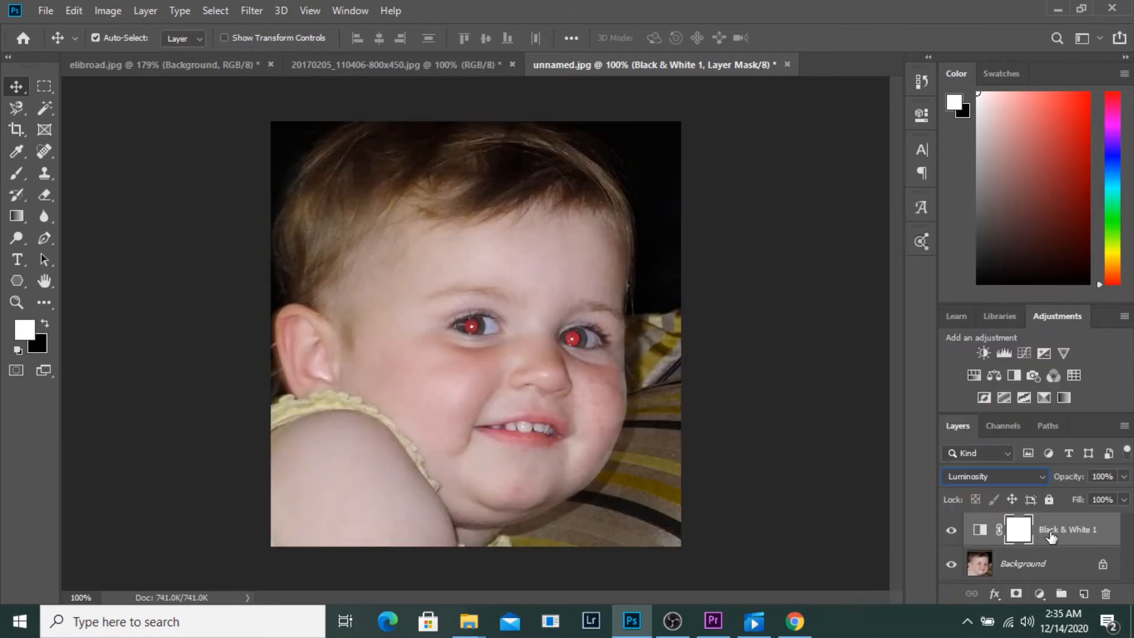
Lower the Reds value of the Black & White adjustment to -81
{"action": "double_click", "coordinate": [990, 532]}
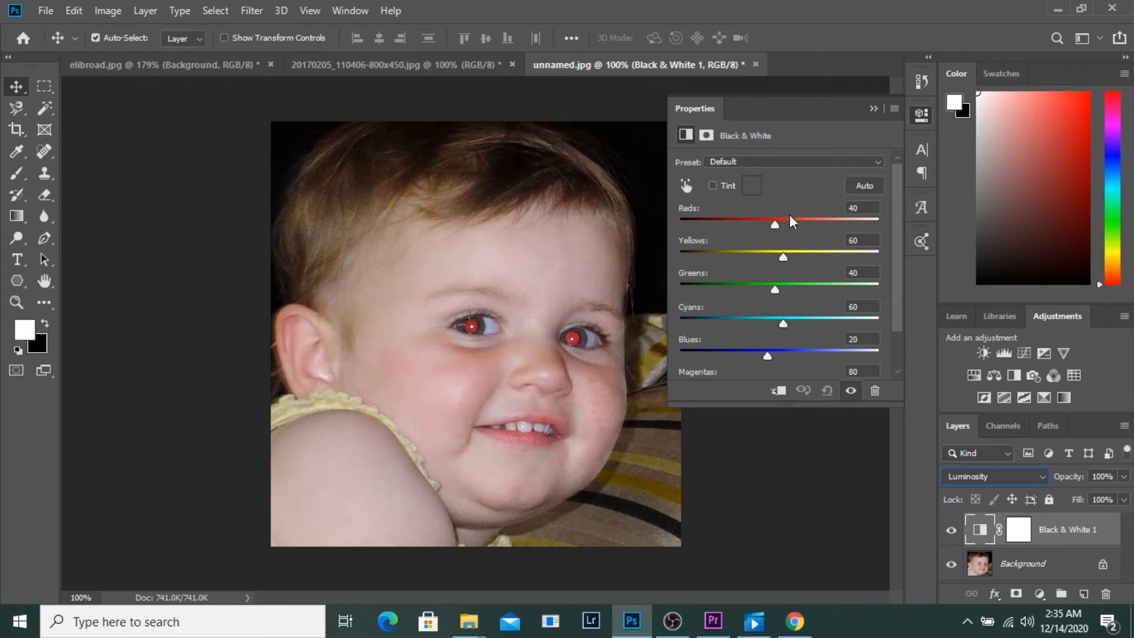
{"action": "left_click_drag", "start_coordinate": [774, 224], "coordinate": [740, 224]}
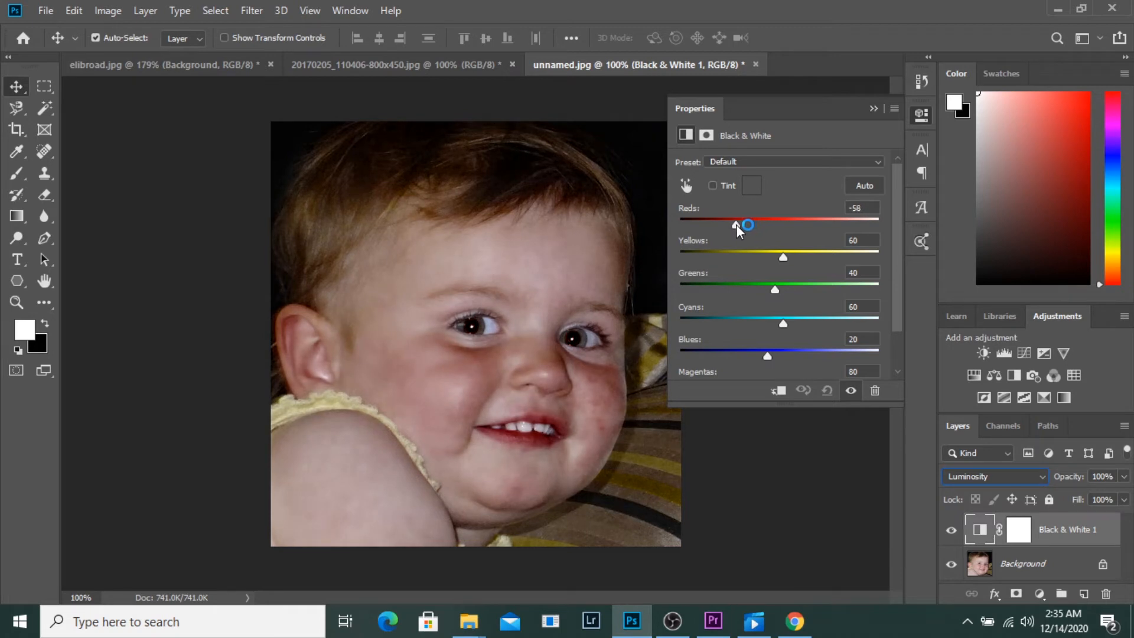
{"action": "mouse_move", "coordinate": [732, 225]}
{"action": "left_mouse_down"}
{"action": "mouse_move", "coordinate": [747, 226]}
{"action": "mouse_move", "coordinate": [682, 227]}
{"action": "mouse_move", "coordinate": [748, 229]}
{"action": "mouse_move", "coordinate": [727, 232]}
{"action": "left_mouse_up"}
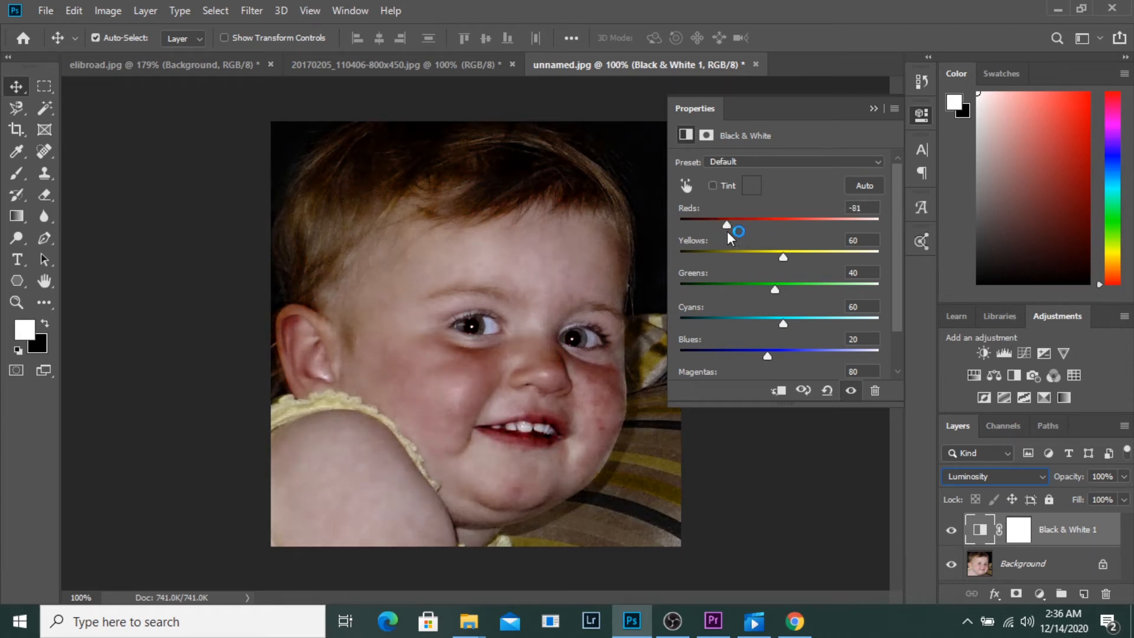
{"action": "left_click", "coordinate": [872, 109]}
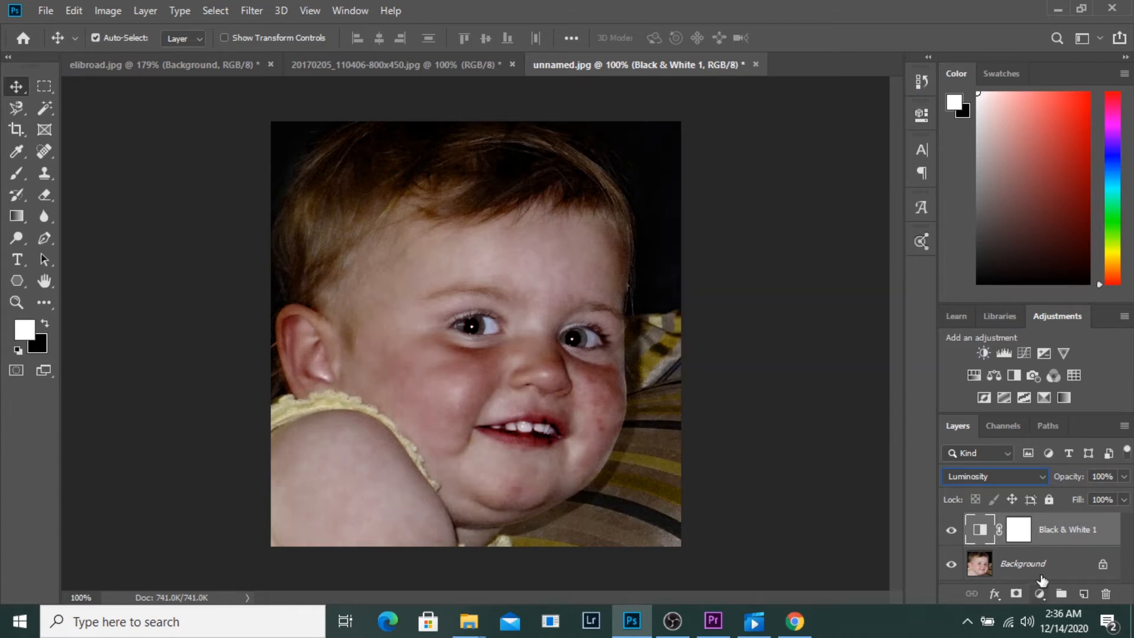
Invert the Black & White layer's mask to black
{"action": "left_click", "coordinate": [1018, 530]}
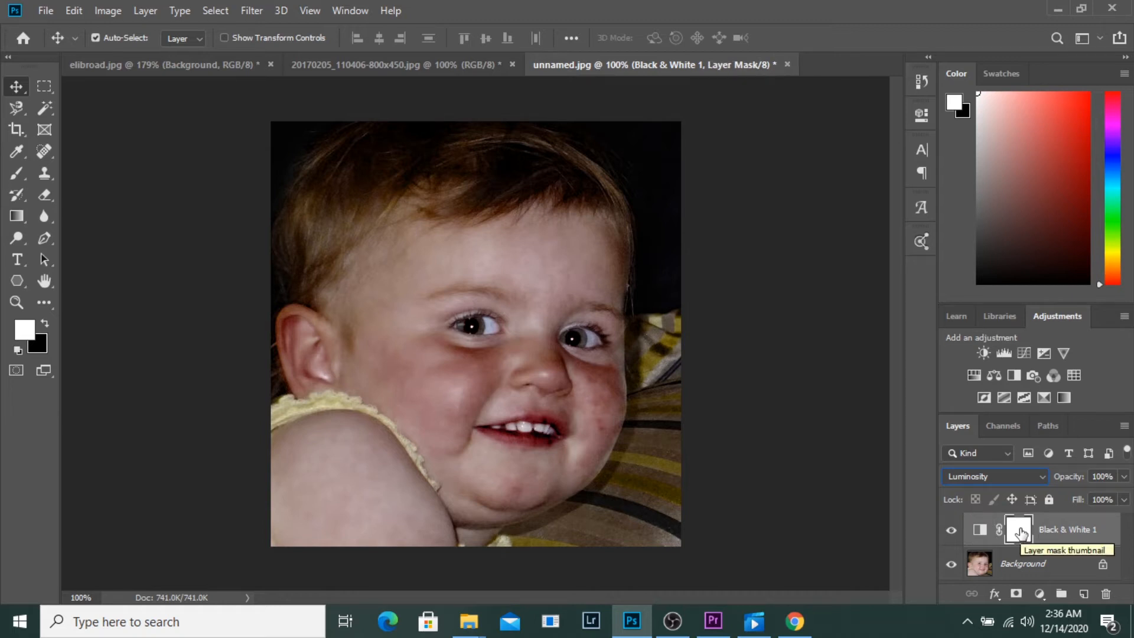
{"action": "key", "text": "ctrl"}
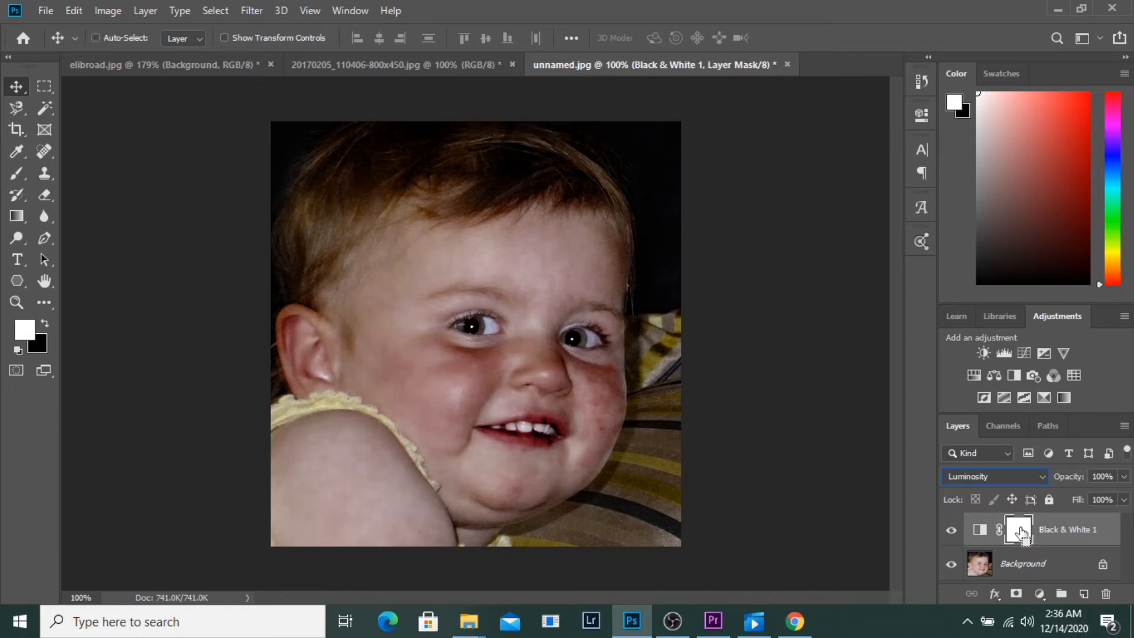
{"action": "key", "text": "ctrl+i"}
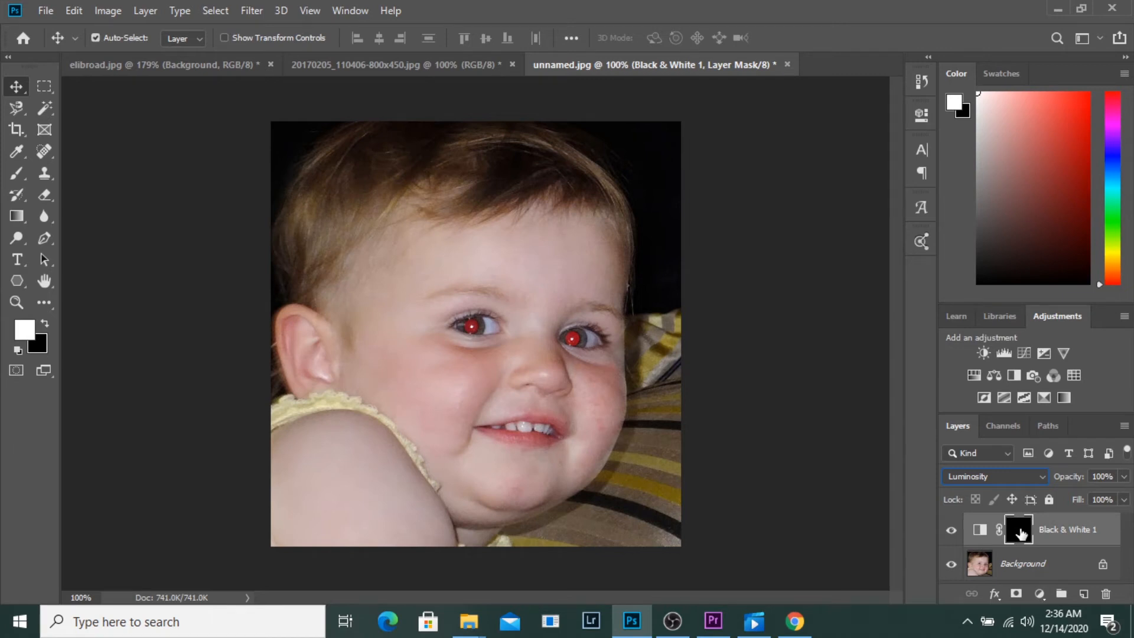
Paint white on the mask over the red pupil of the eye nearer the ear, using a 9 px Brush
{"action": "left_click", "coordinate": [20, 171]}
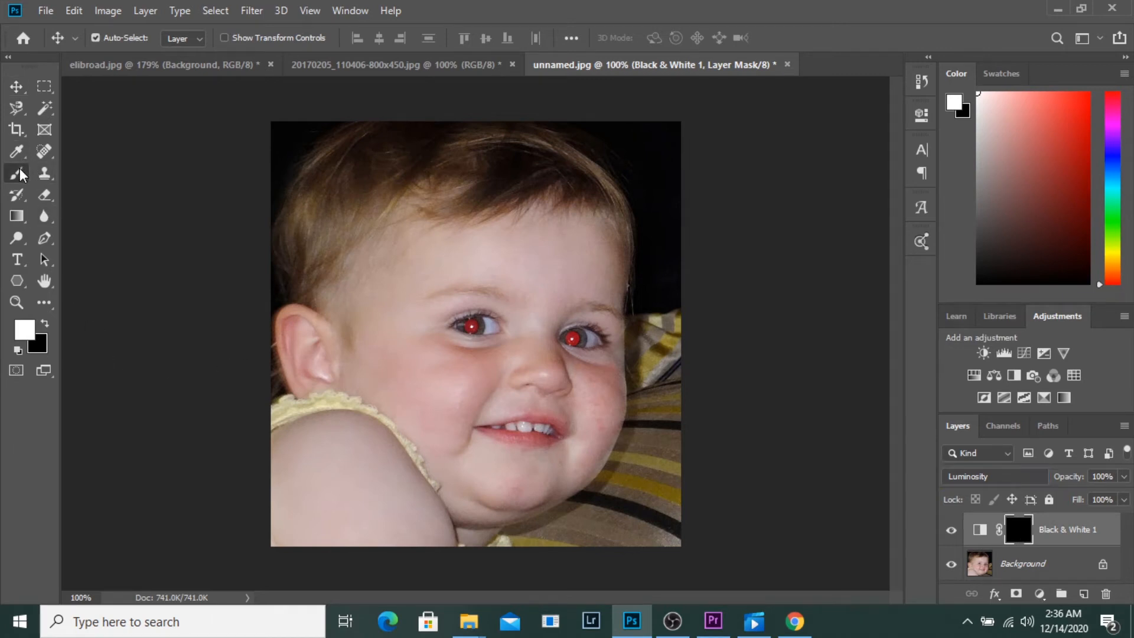
{"action": "left_click", "coordinate": [25, 332]}
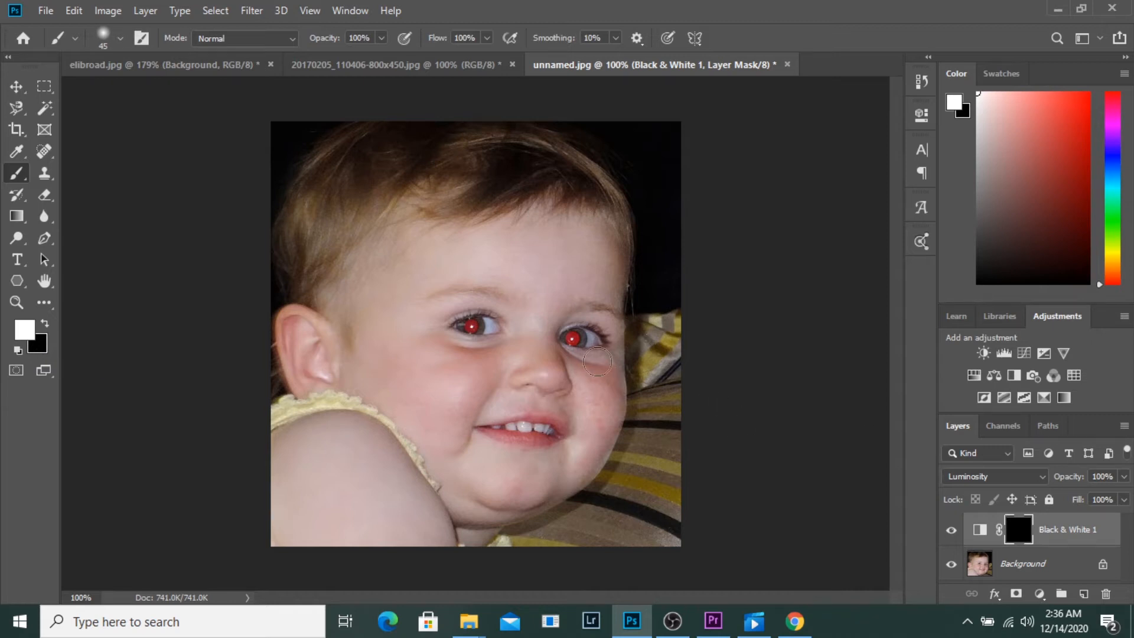
{"action": "scroll", "coordinate": [597, 360], "scroll_direction": "up", "scroll_amount": 5}
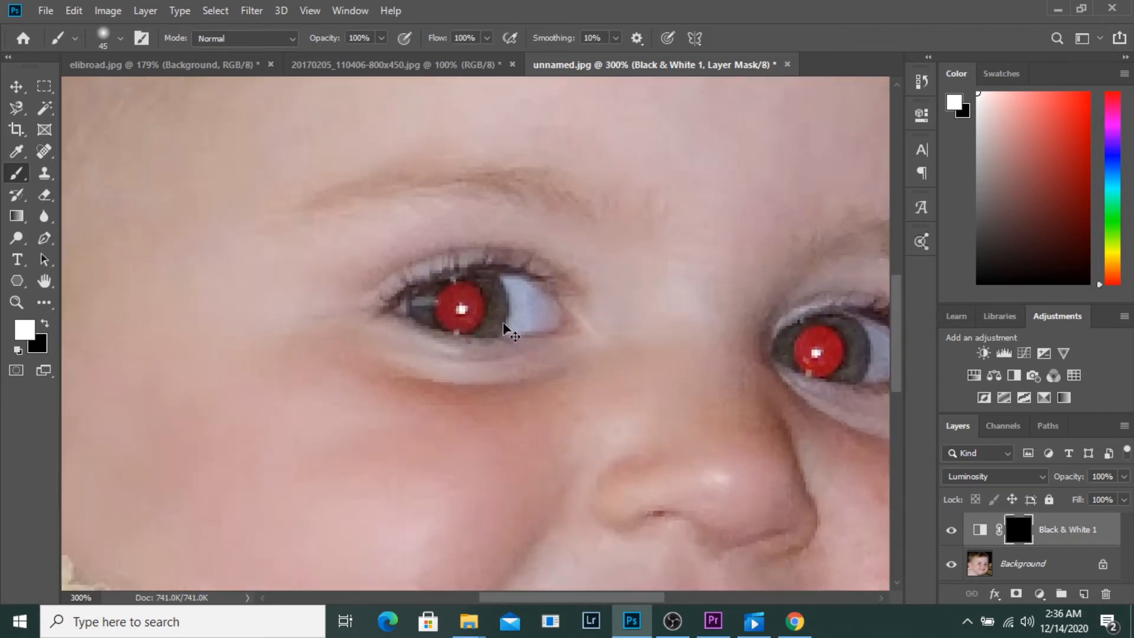
{"action": "key", "text": "bracketleft"}
{"action": "key", "text": "bracketleft"}
{"action": "key", "text": "bracketleft"}
{"action": "key", "text": "bracketleft"}
{"action": "key", "text": "bracketleft"}
{"action": "key", "text": "bracketleft"}
{"action": "key", "text": "bracketleft"}
{"action": "key", "text": "bracketleft"}
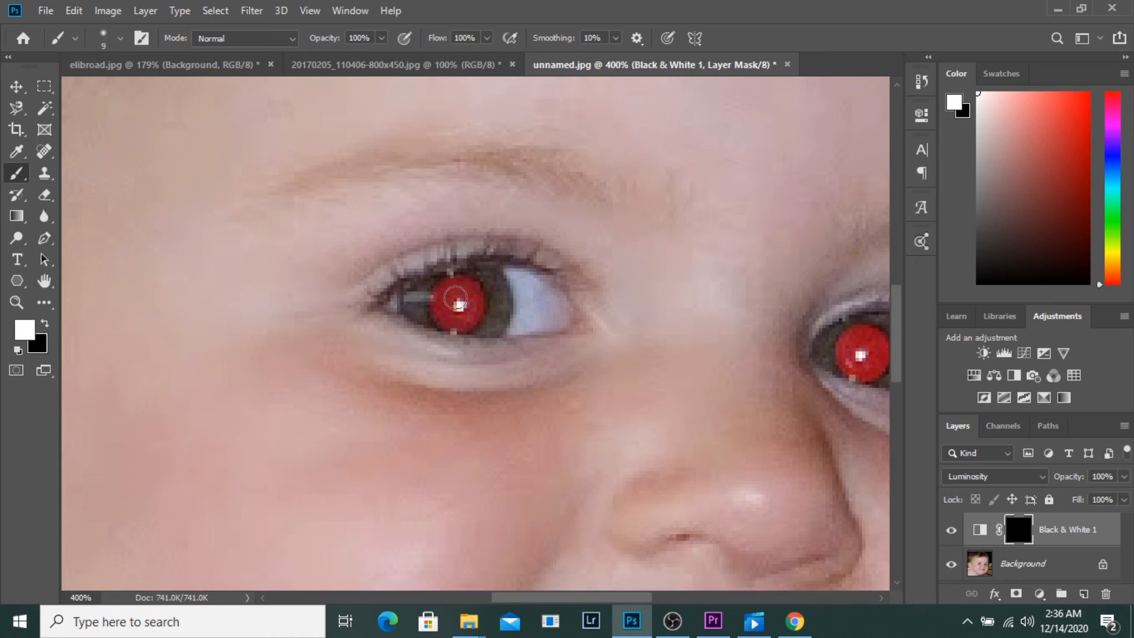
{"action": "mouse_move", "coordinate": [445, 289]}
{"action": "left_mouse_down"}
{"action": "mouse_move", "coordinate": [476, 299]}
{"action": "mouse_move", "coordinate": [471, 316]}
{"action": "mouse_move", "coordinate": [445, 315]}
{"action": "mouse_move", "coordinate": [446, 292]}
{"action": "mouse_move", "coordinate": [440, 306]}
{"action": "mouse_move", "coordinate": [461, 317]}
{"action": "mouse_move", "coordinate": [470, 282]}
{"action": "mouse_move", "coordinate": [477, 321]}
{"action": "mouse_move", "coordinate": [453, 327]}
{"action": "mouse_move", "coordinate": [437, 310]}
{"action": "left_mouse_up"}
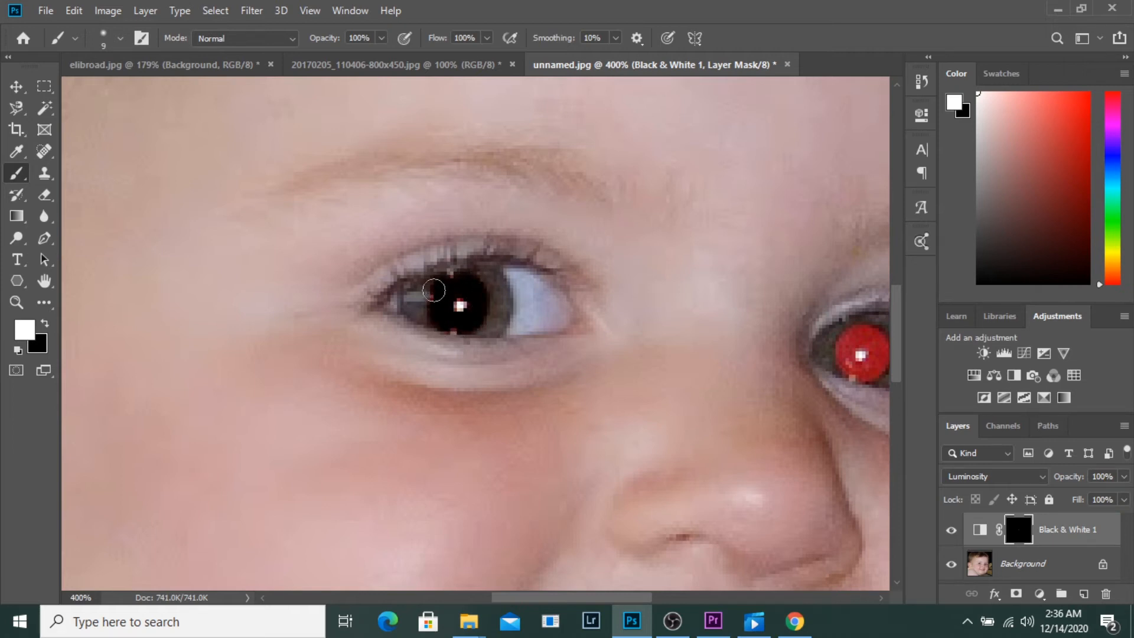
{"action": "mouse_move", "coordinate": [430, 303]}
{"action": "left_mouse_down"}
{"action": "mouse_move", "coordinate": [472, 329]}
{"action": "mouse_move", "coordinate": [457, 302]}
{"action": "mouse_move", "coordinate": [468, 276]}
{"action": "mouse_move", "coordinate": [483, 295]}
{"action": "mouse_move", "coordinate": [477, 320]}
{"action": "mouse_move", "coordinate": [429, 316]}
{"action": "mouse_move", "coordinate": [431, 292]}
{"action": "mouse_move", "coordinate": [432, 319]}
{"action": "mouse_move", "coordinate": [457, 329]}
{"action": "mouse_move", "coordinate": [471, 312]}
{"action": "mouse_move", "coordinate": [456, 291]}
{"action": "mouse_move", "coordinate": [473, 278]}
{"action": "mouse_move", "coordinate": [481, 320]}
{"action": "mouse_move", "coordinate": [435, 306]}
{"action": "left_mouse_up"}
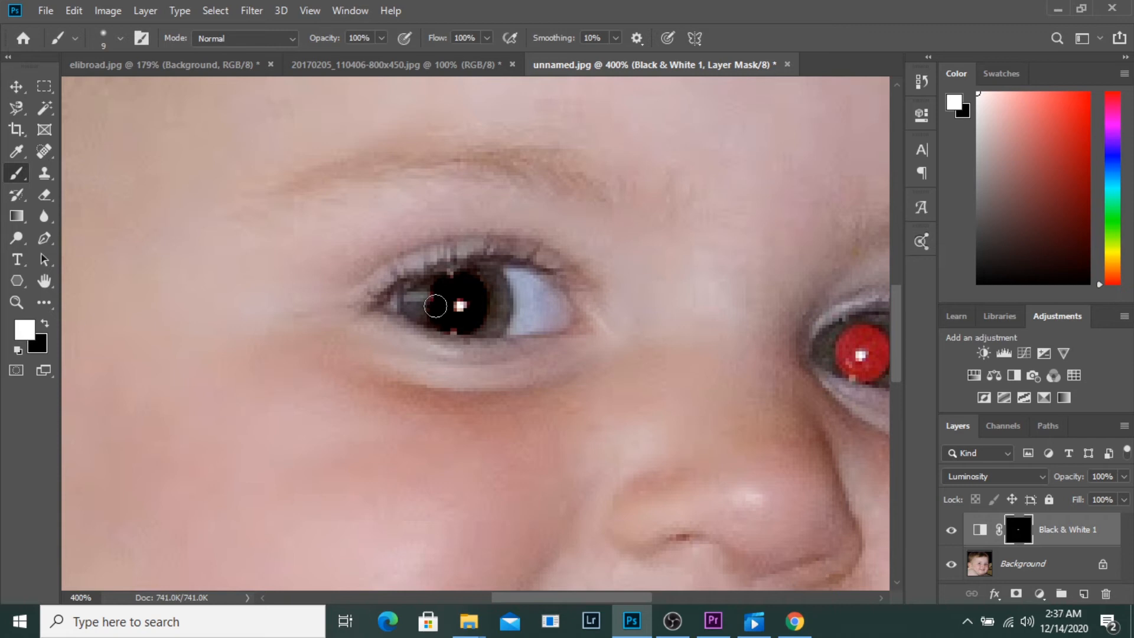
Paint white on the mask over the baby's other red pupil, covering it out to its edges
{"action": "scroll", "coordinate": [547, 302], "scroll_direction": "right", "scroll_amount": 5}
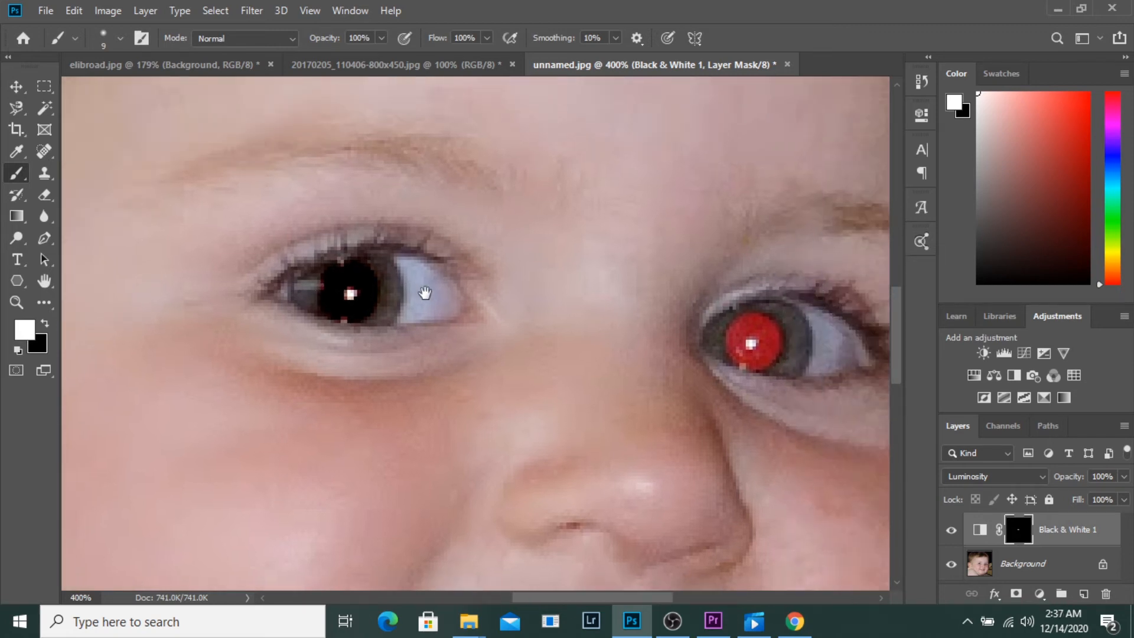
{"action": "mouse_move", "coordinate": [706, 329]}
{"action": "left_mouse_down"}
{"action": "mouse_move", "coordinate": [716, 359]}
{"action": "mouse_move", "coordinate": [742, 371]}
{"action": "mouse_move", "coordinate": [730, 316]}
{"action": "left_mouse_up"}
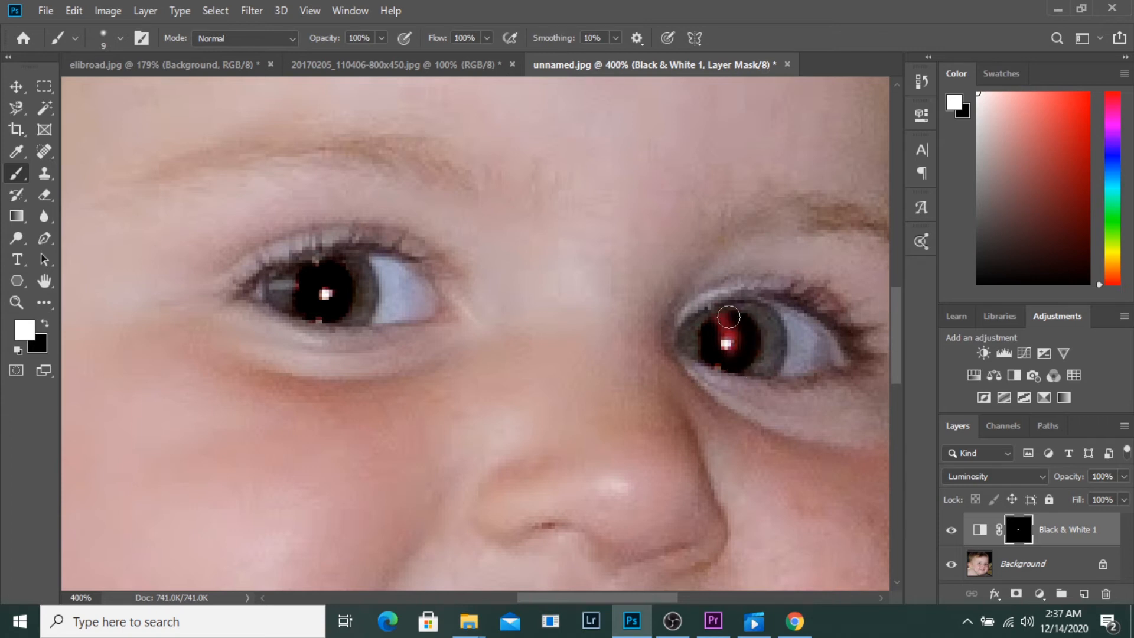
{"action": "left_click_drag", "start_coordinate": [729, 317], "coordinate": [706, 355]}
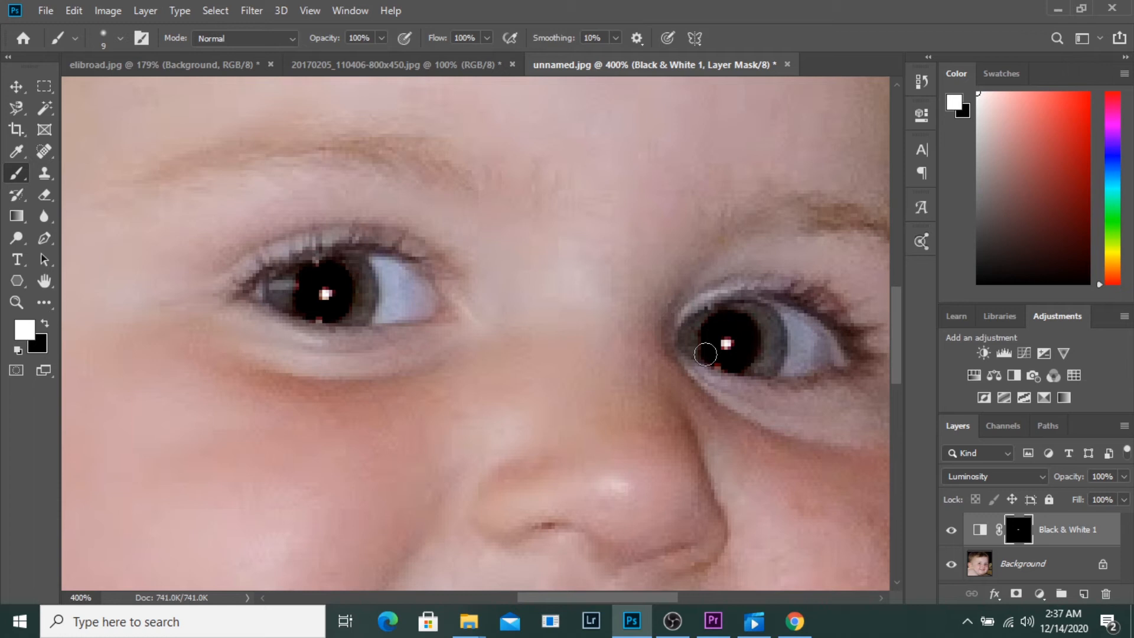
{"action": "left_click_drag", "start_coordinate": [706, 354], "coordinate": [715, 369]}
Toggle the Black & White layer's visibility to compare the whole baby photo with and without the red-eye correction
{"action": "key", "text": "ctrl+0"}
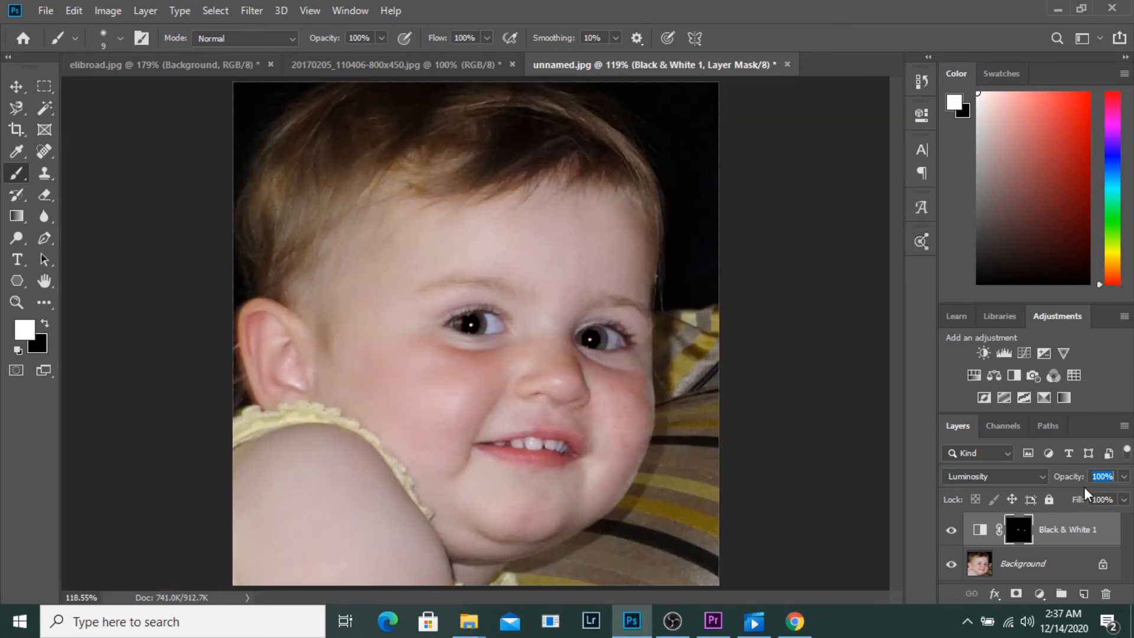
{"action": "left_click", "coordinate": [953, 531]}
{"action": "left_click", "coordinate": [957, 532]}
{"action": "left_click", "coordinate": [957, 531]}
{"action": "left_click", "coordinate": [956, 532]}
{"action": "left_click", "coordinate": [956, 532]}
In 20170205_110406-800x450.jpg, add a Black & White adjustment layer and set its blend mode to Luminosity
{"action": "left_click", "coordinate": [462, 67]}
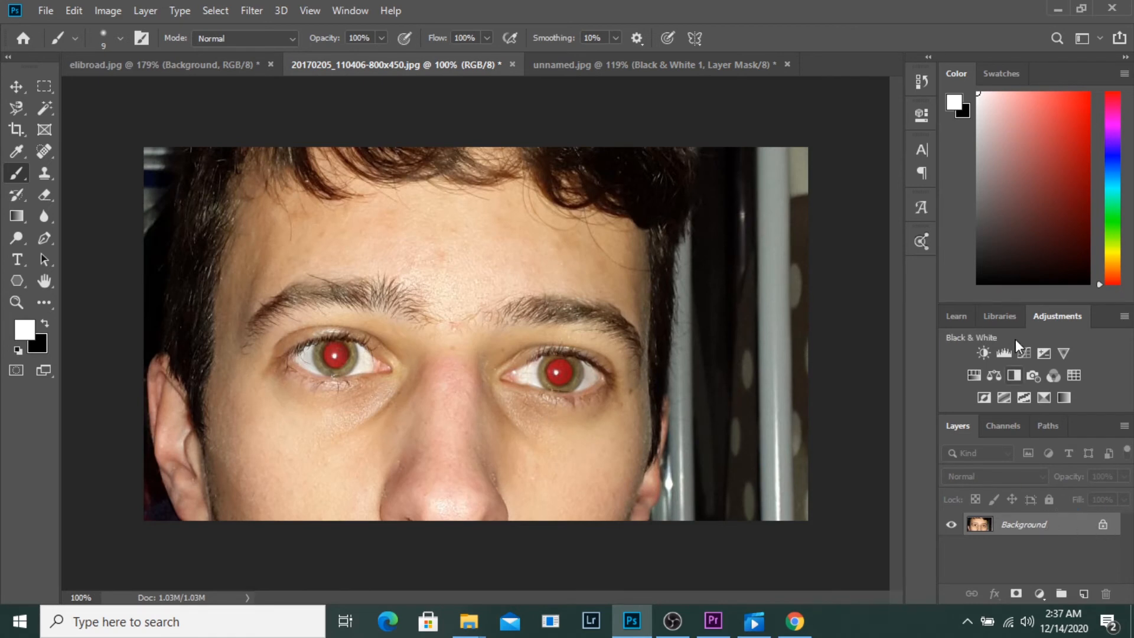
{"action": "left_click", "coordinate": [1012, 376]}
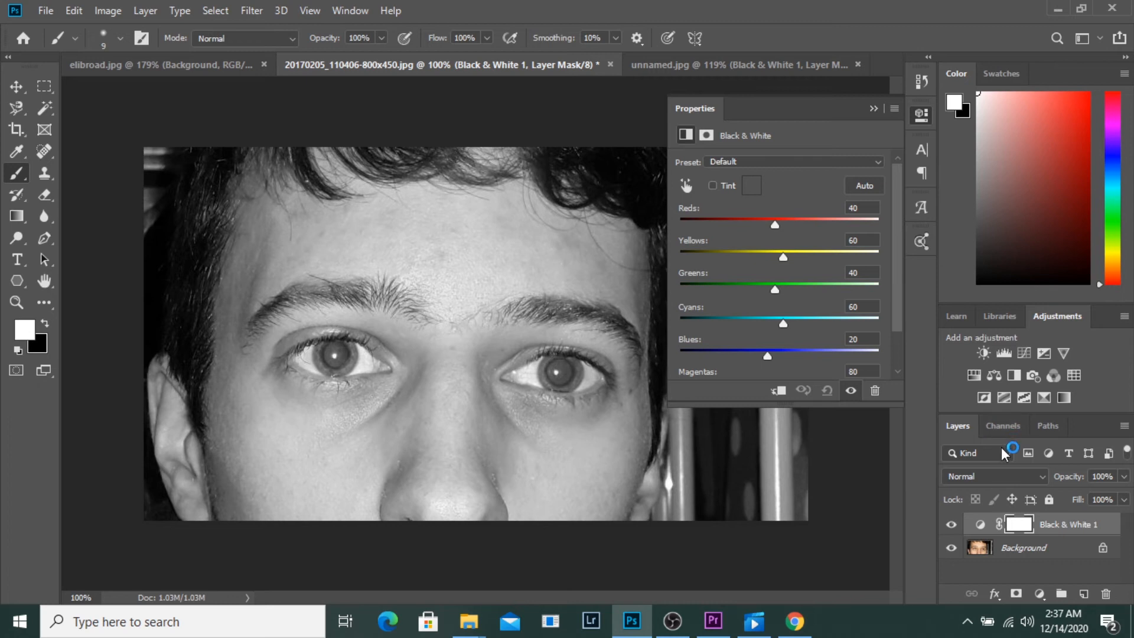
{"action": "left_click", "coordinate": [1001, 475]}
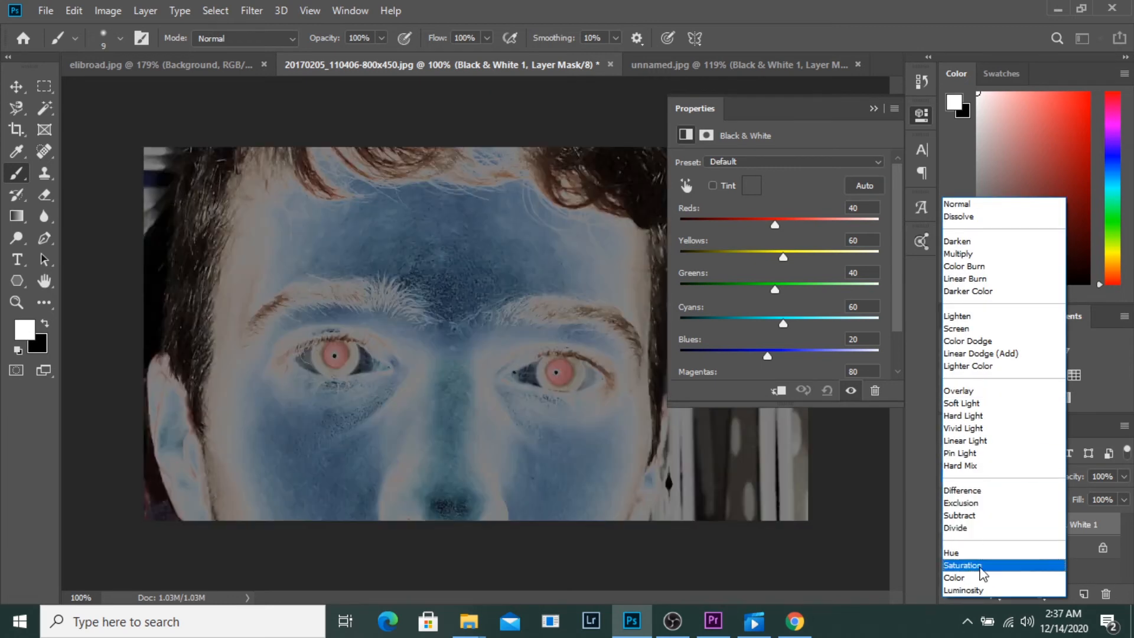
{"action": "left_click", "coordinate": [979, 590]}
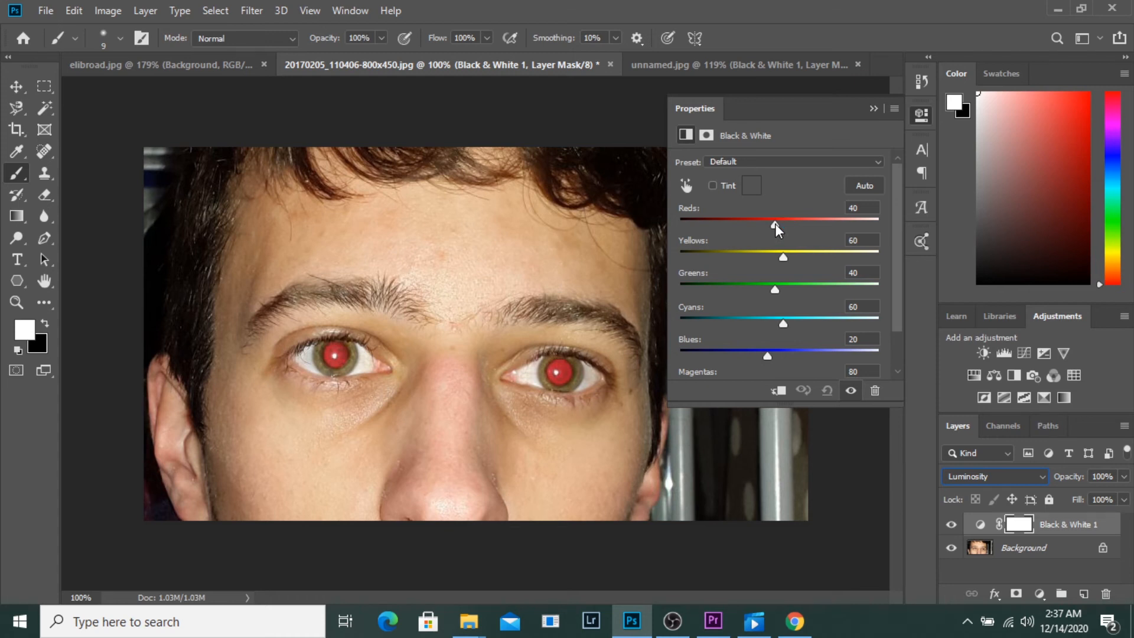
Lower the Black & White adjustment's Reds to -73, then invert its layer mask to black and keep the mask selected
{"action": "left_click_drag", "start_coordinate": [776, 223], "coordinate": [731, 223]}
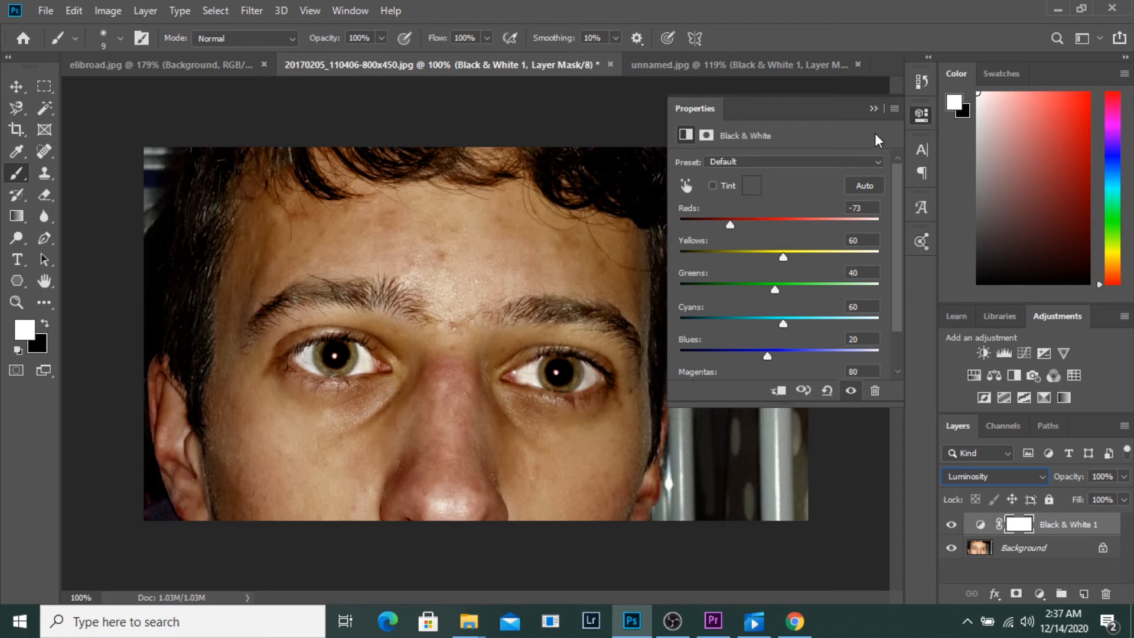
{"action": "left_click", "coordinate": [873, 109]}
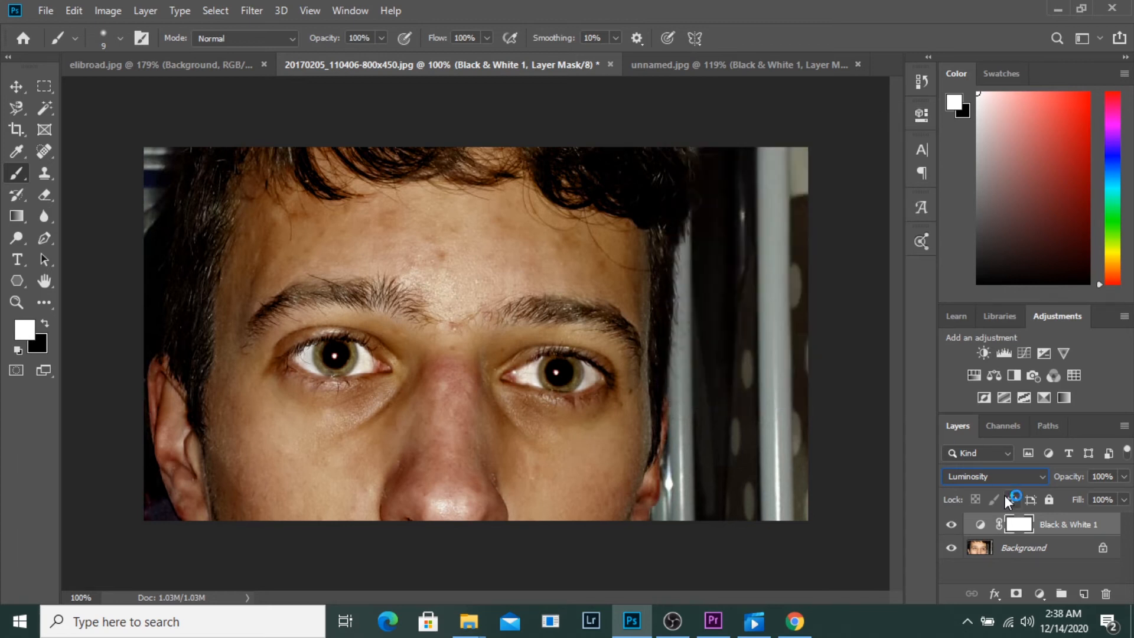
{"action": "key", "text": "ctrl+i"}
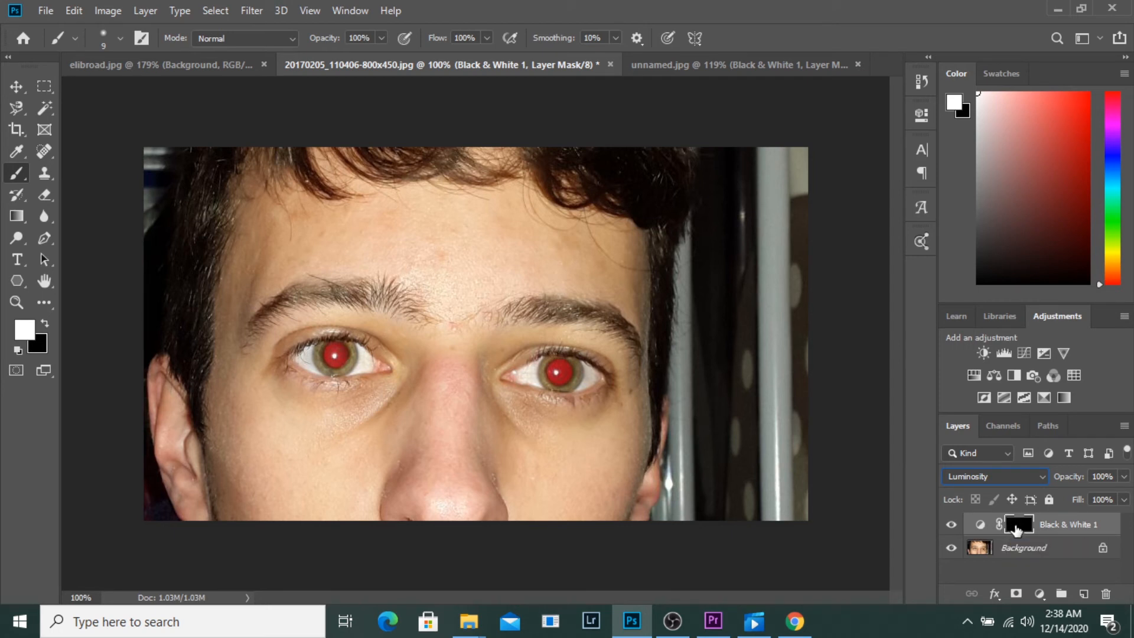
{"action": "left_click", "coordinate": [982, 525]}
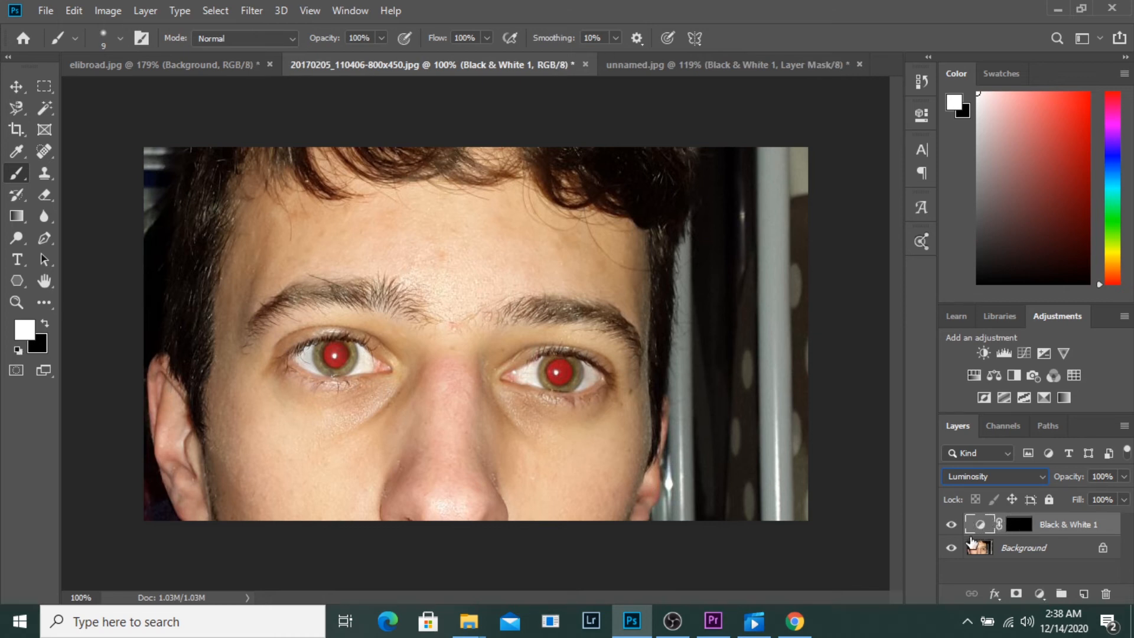
{"action": "left_click", "coordinate": [1016, 526]}
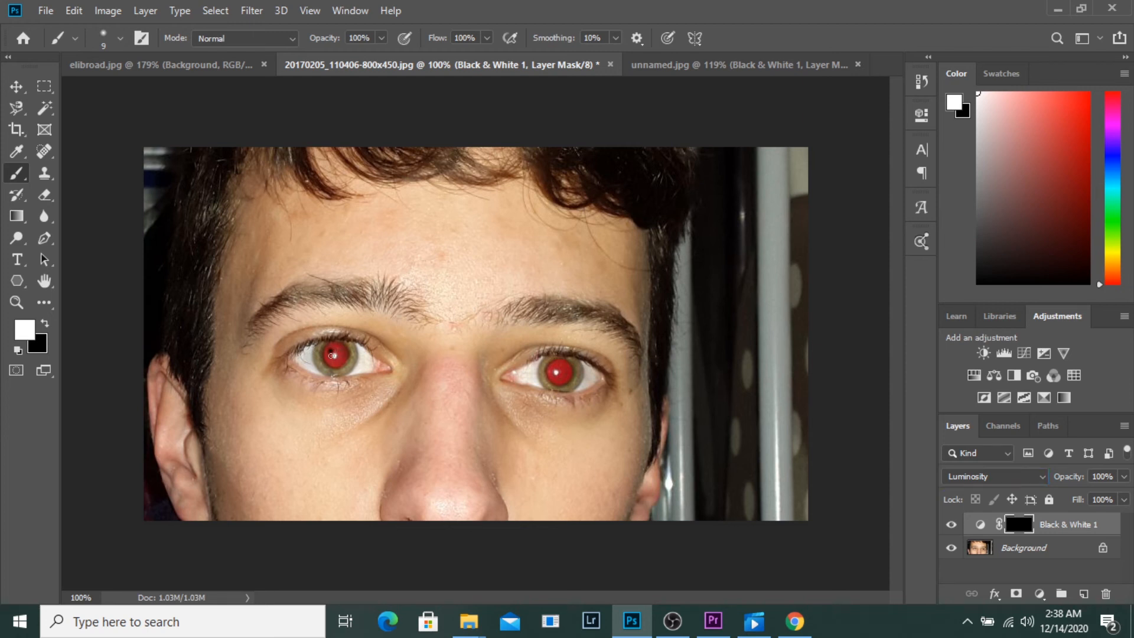
Paint white on the mask over both of the man's red pupils with a 40 px Brush
{"action": "key", "text": "bracketright"}
{"action": "key", "text": "bracketright"}
{"action": "key", "text": "bracketright"}
{"action": "left_click", "coordinate": [334, 355]}
{"action": "left_click_drag", "start_coordinate": [335, 355], "coordinate": [332, 356]}
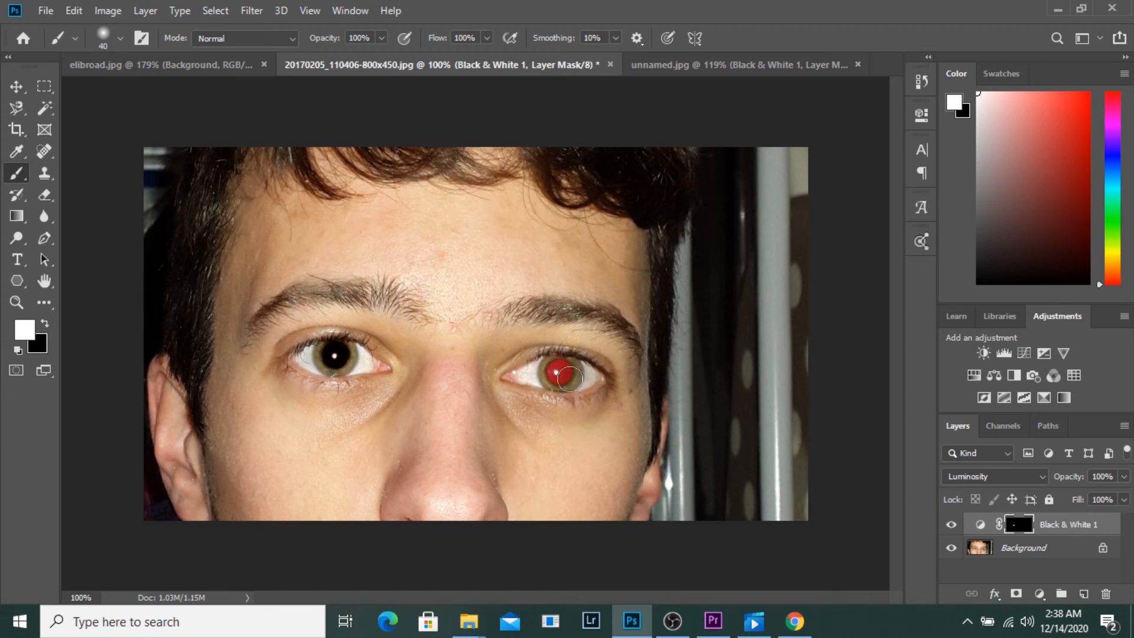
{"action": "left_click_drag", "start_coordinate": [562, 371], "coordinate": [553, 376]}
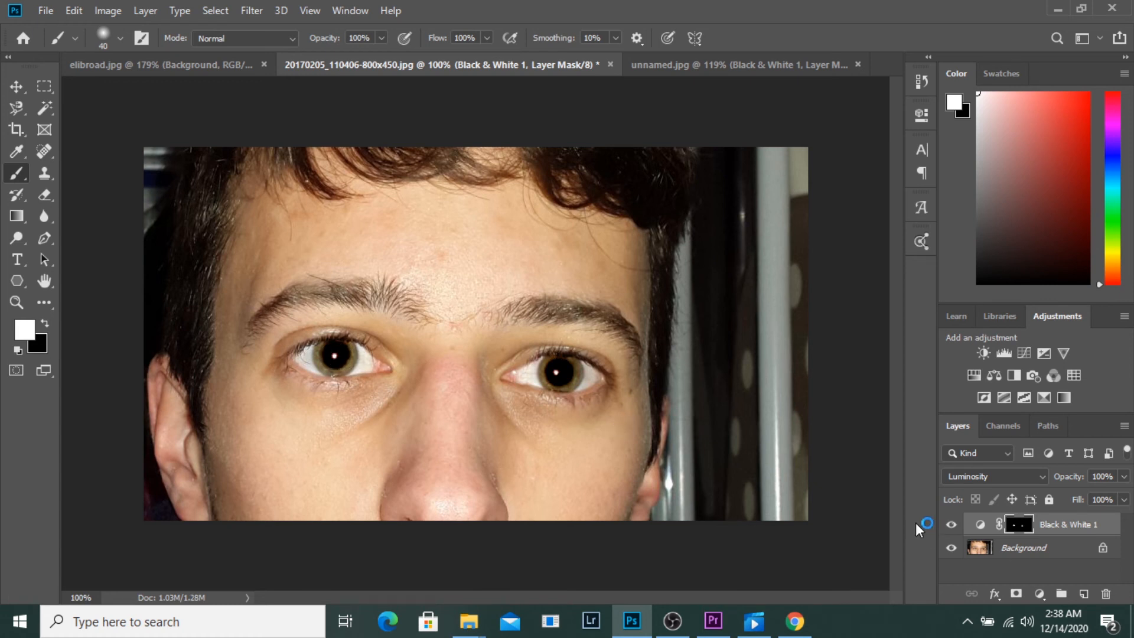
Toggle the Black & White 1 layer's visibility to compare the man's pupils with and without the red-eye correction
{"action": "left_click", "coordinate": [952, 525]}
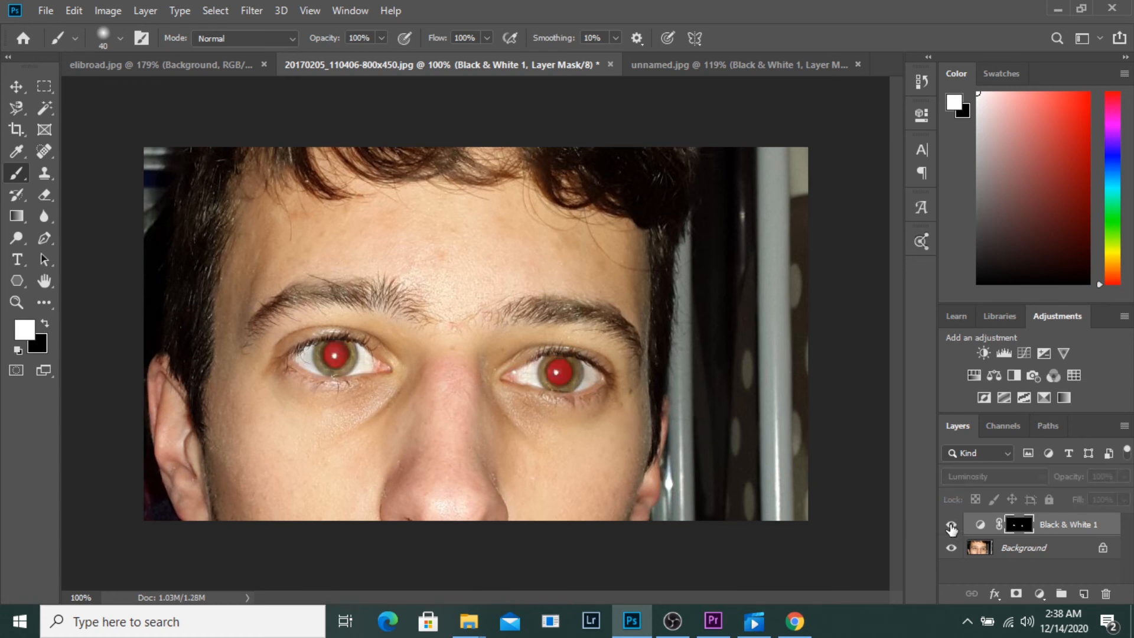
{"action": "left_click", "coordinate": [951, 525]}
{"action": "left_click", "coordinate": [951, 525]}
{"action": "left_click", "coordinate": [951, 525]}
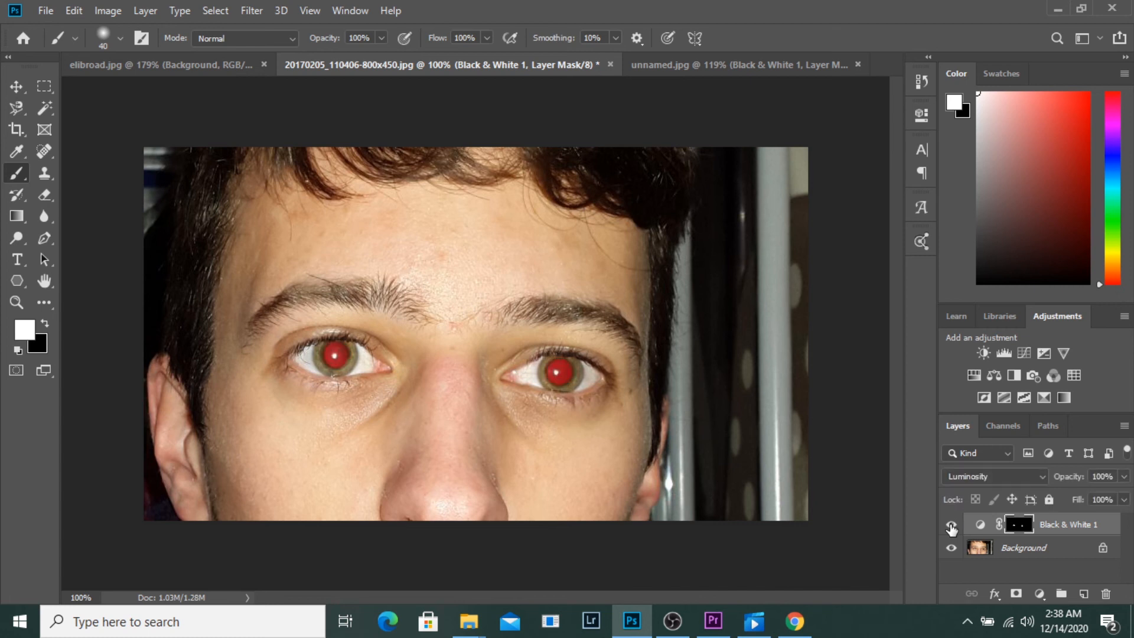
{"action": "left_click", "coordinate": [951, 525]}
{"action": "left_click", "coordinate": [951, 525]}
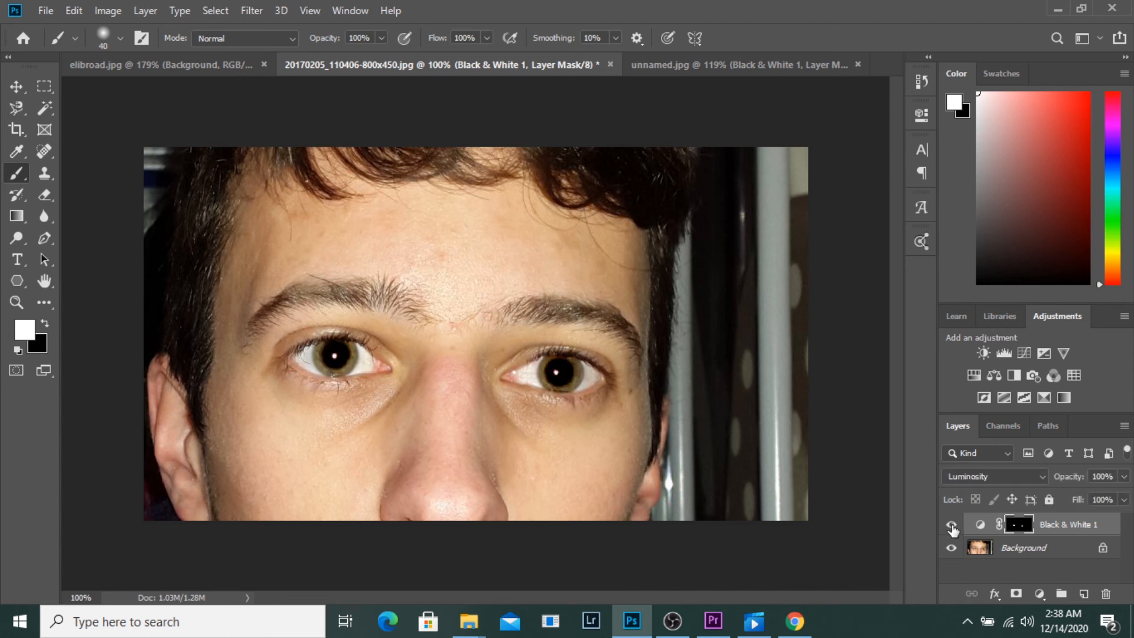
Compare the man's whole photo at 66.67% with the Black & White 1 layer hidden and shown
{"action": "key", "text": "ctrl+0"}
{"action": "key", "text": "ctrl+minus"}
{"action": "key", "text": "ctrl+minus"}
{"action": "key", "text": "ctrl+minus"}
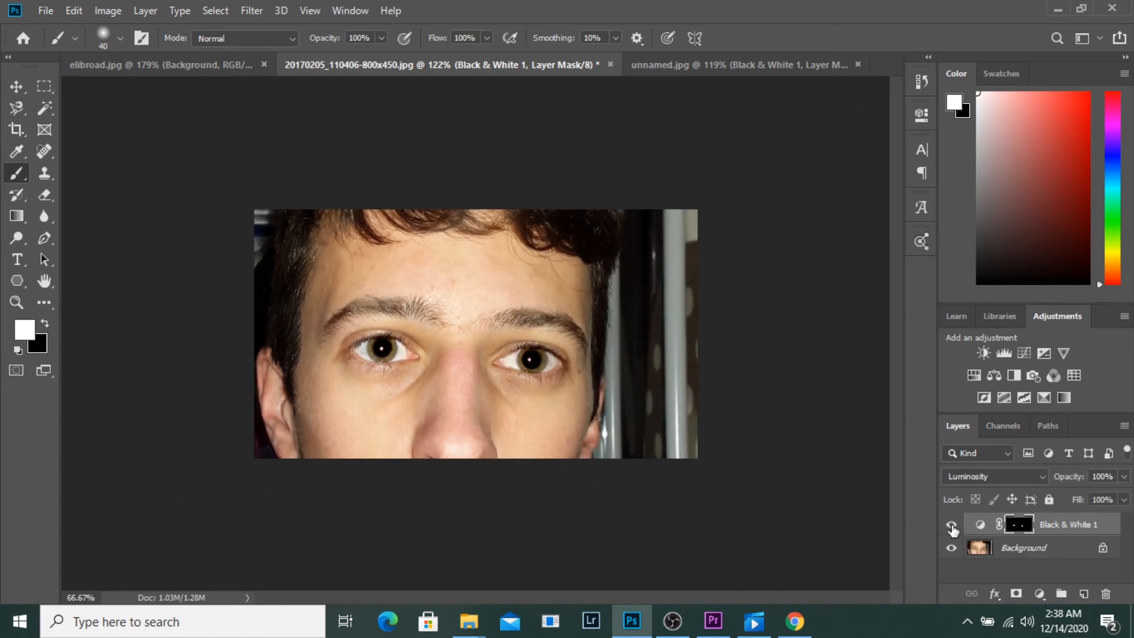
{"action": "key", "text": "ctrl+plus"}
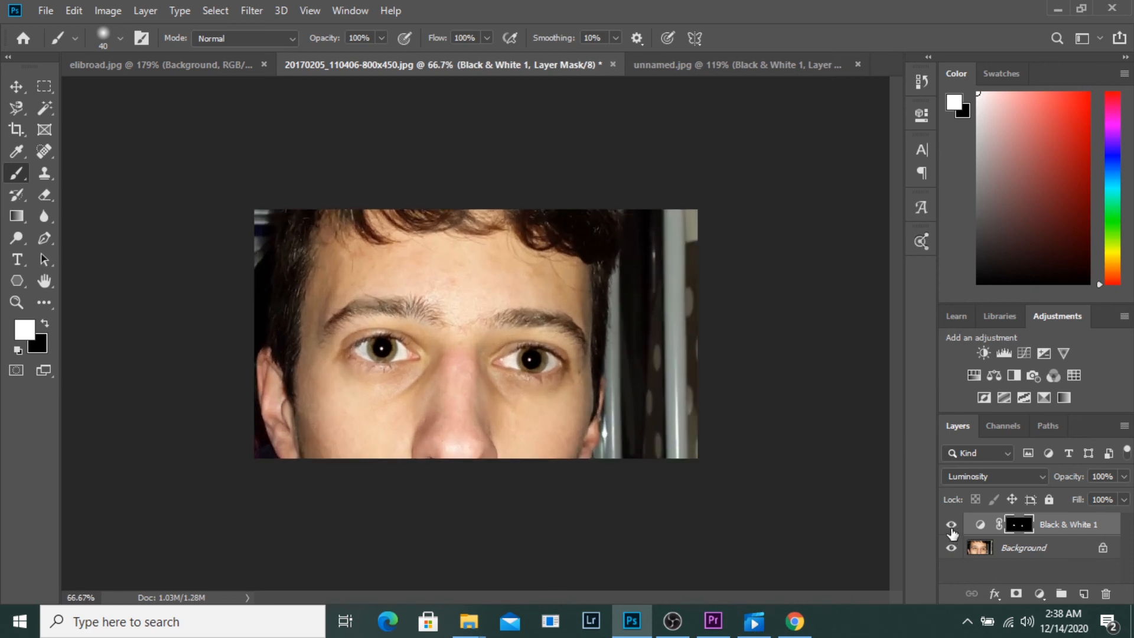
{"action": "left_click", "coordinate": [951, 526]}
{"action": "left_click", "coordinate": [952, 525]}
{"action": "left_click", "coordinate": [951, 528]}
{"action": "left_click", "coordinate": [951, 527]}
In unnamed.jpg, hide and reshow the Black & White 1 layer to compare the baby's eyes before and after correction
{"action": "left_click", "coordinate": [779, 63]}
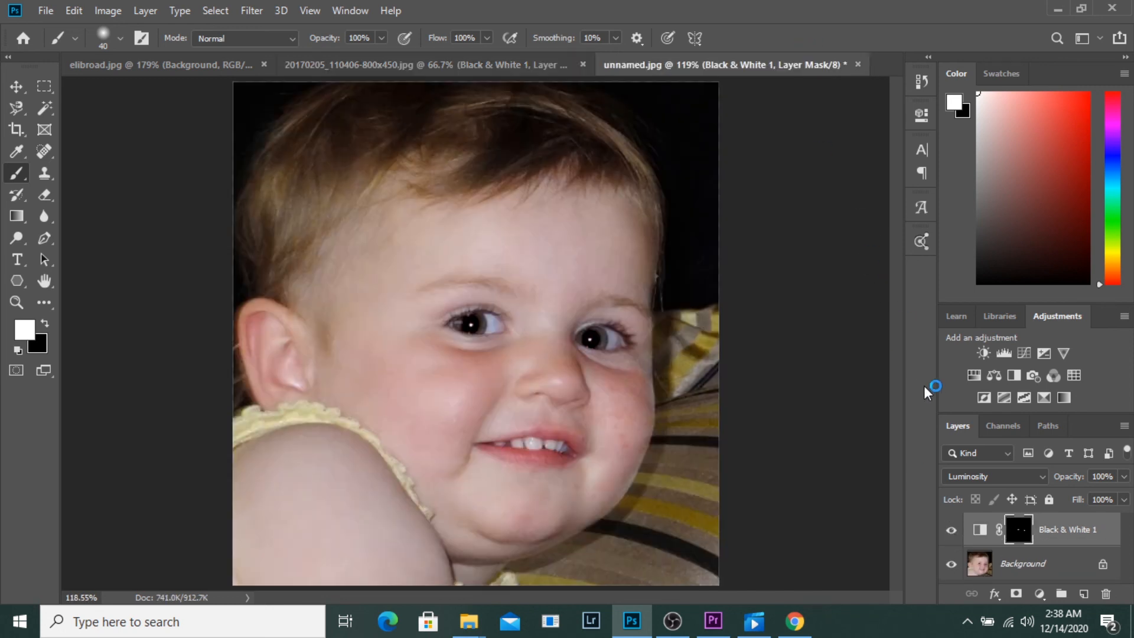
{"action": "left_click", "coordinate": [952, 530]}
{"action": "left_click", "coordinate": [952, 530]}
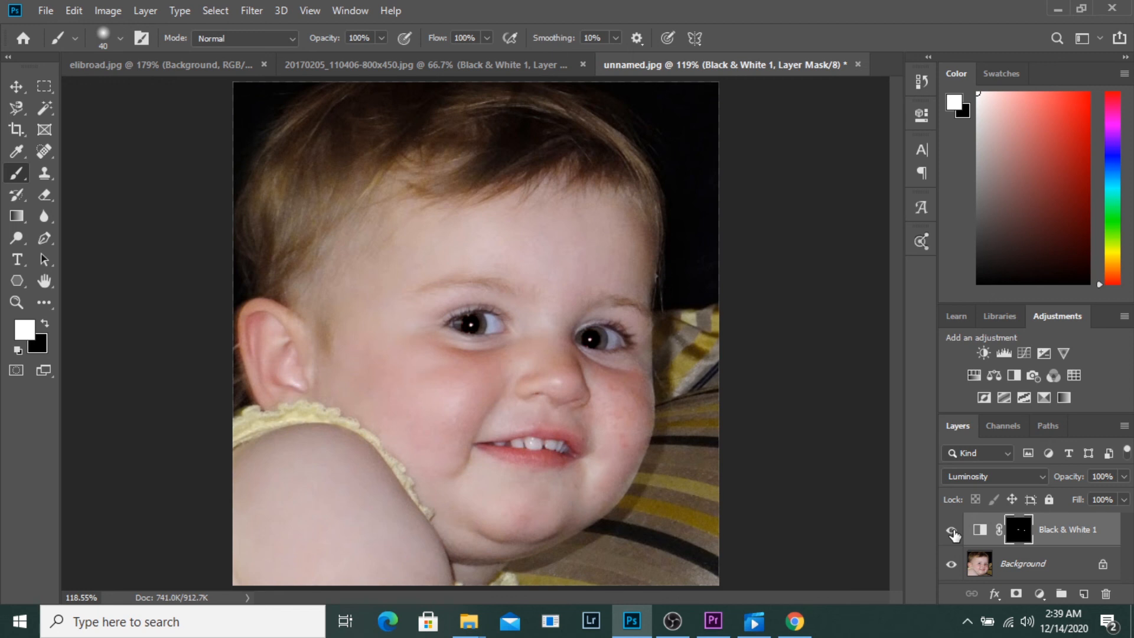